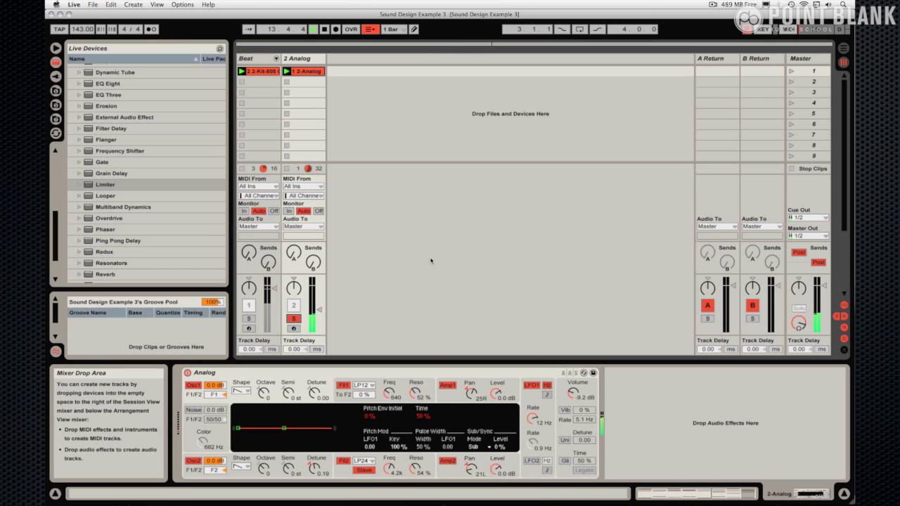
- Insert a new MIDI track after the 2 Analog track and load the Analog instrument onto it
left_click(301, 59)
left_click(133, 4)
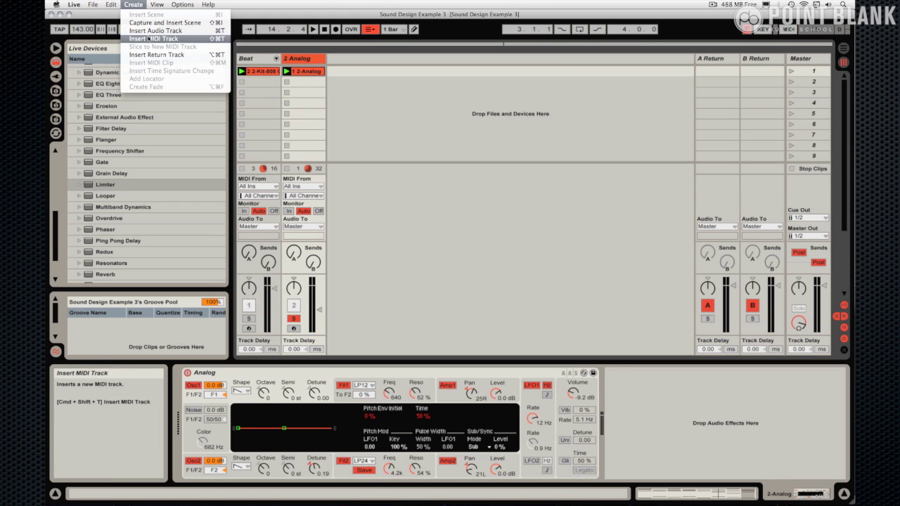
left_click(153, 39)
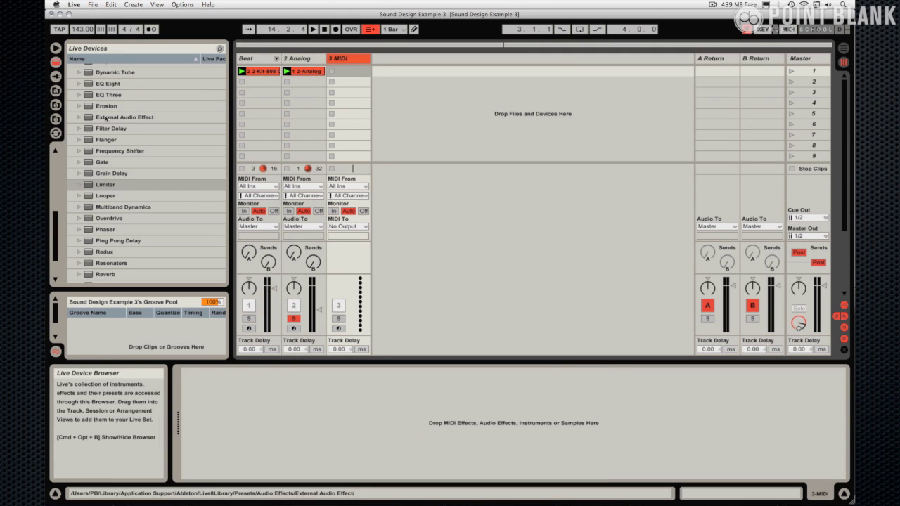
scroll(98, 106, "up", 10)
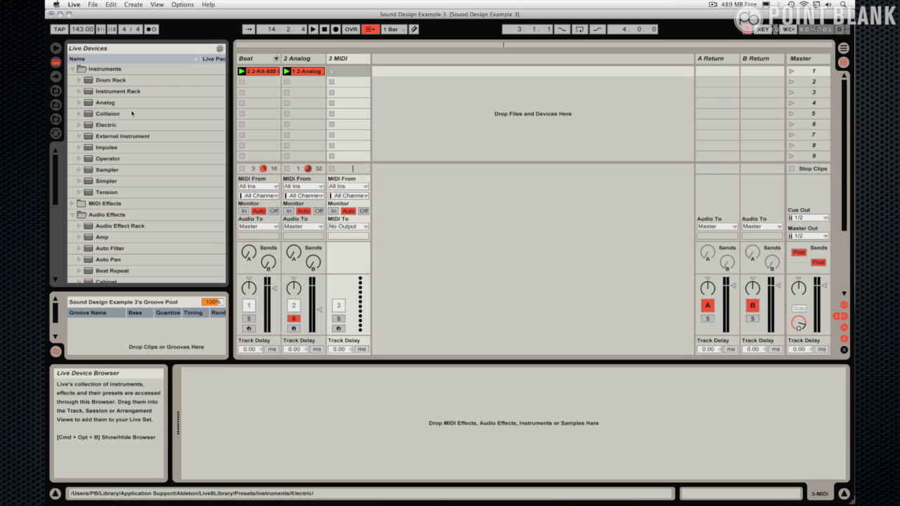
left_click_drag(107, 103, 341, 72)
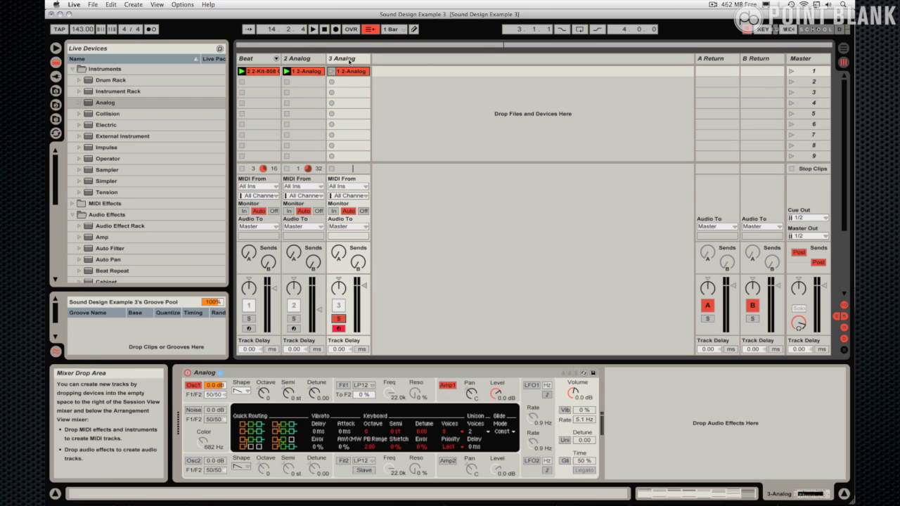
- Rename the new Analog track as Fizz Chords
left_click(348, 59)
key("super+r")
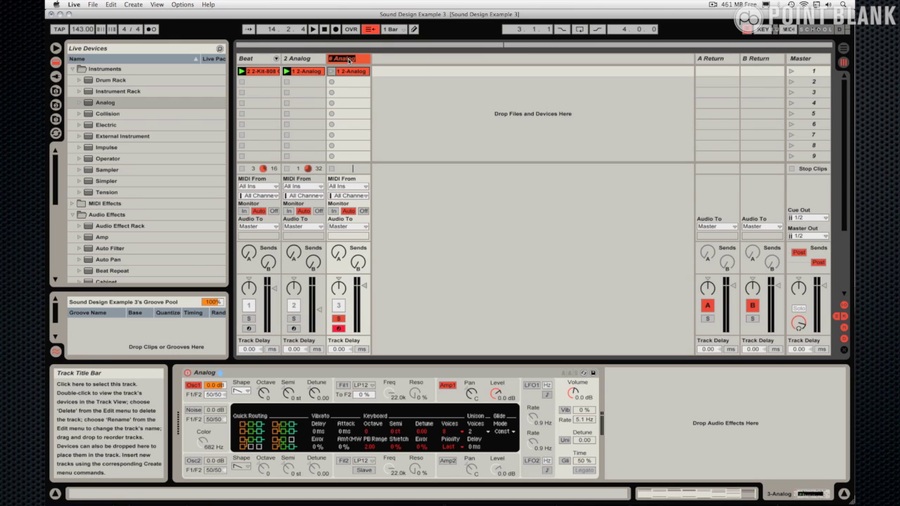
type("Fizz Chords")
key("Return")
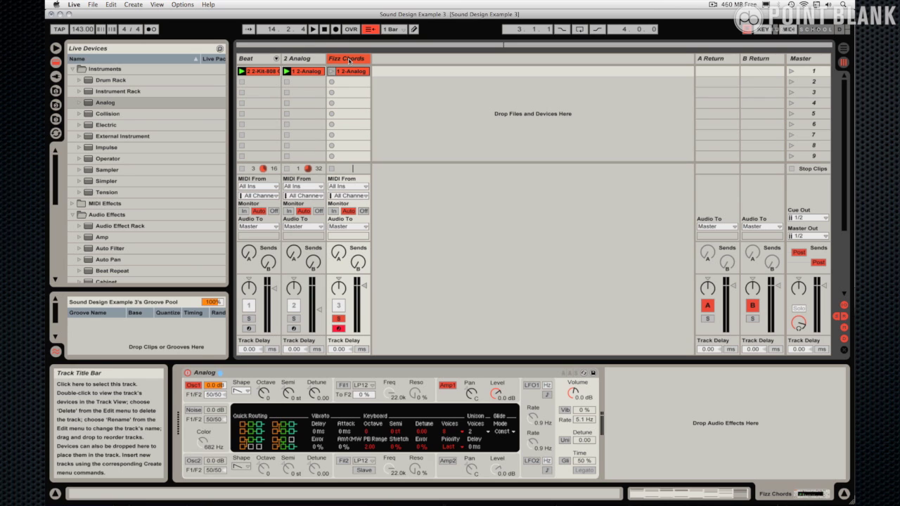
- Enable Oscillator 2 with a detune of 0.19, and turn on Amp 2, panning Amp 1 to 25R and Amp 2 to 25L
left_click(192, 461)
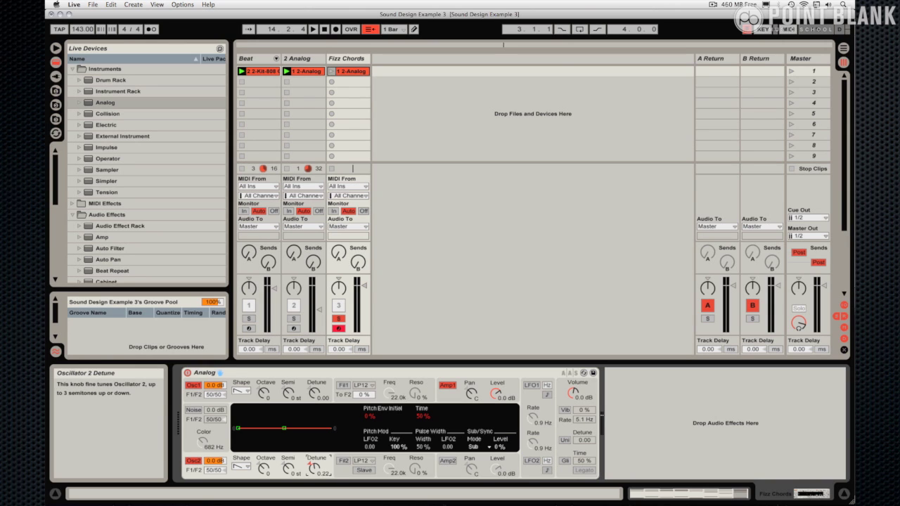
left_click_drag(313, 468, 312, 466)
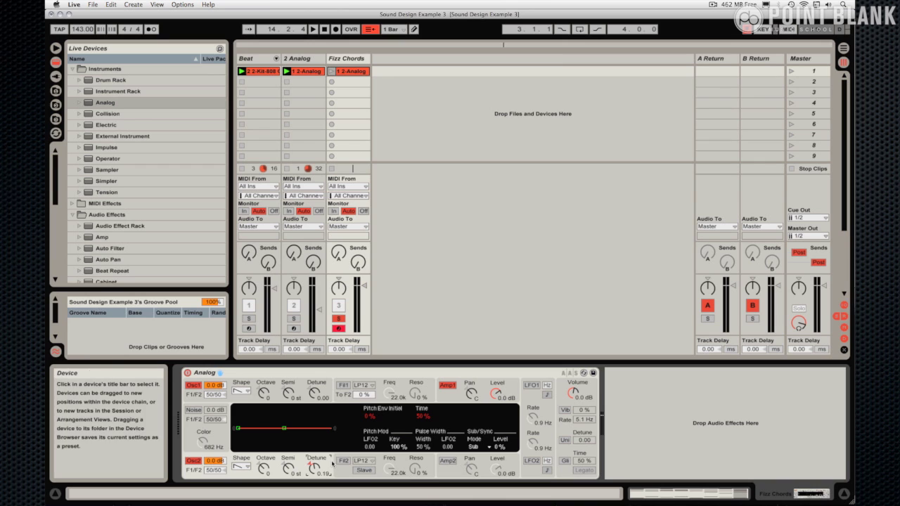
left_click(449, 461)
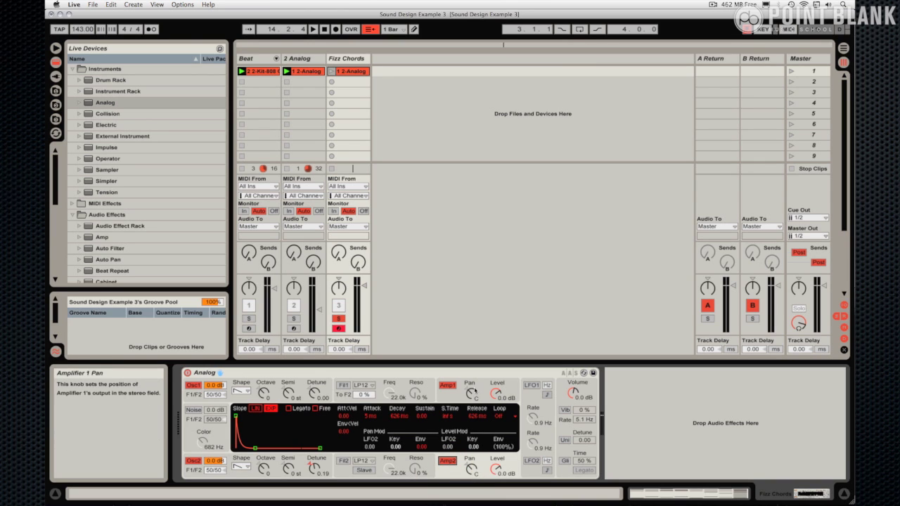
left_click_drag(474, 398, 471, 389)
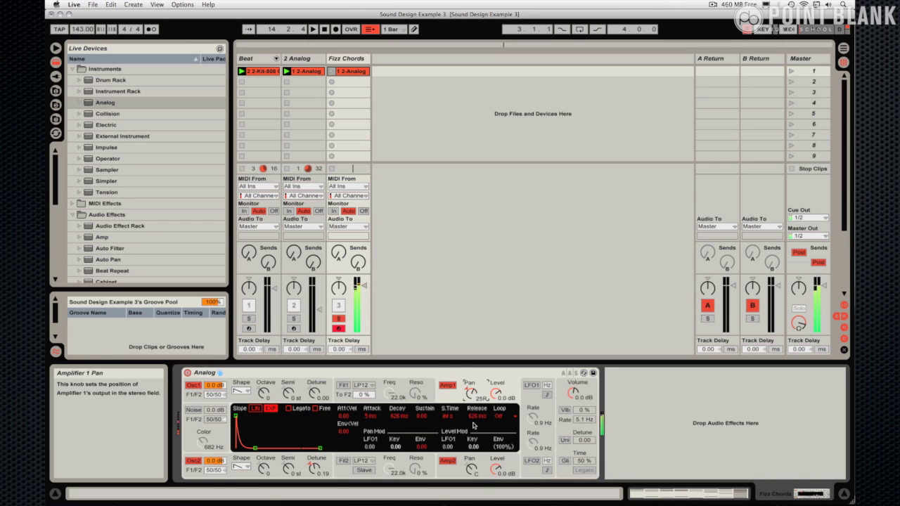
left_click_drag(473, 475, 472, 485)
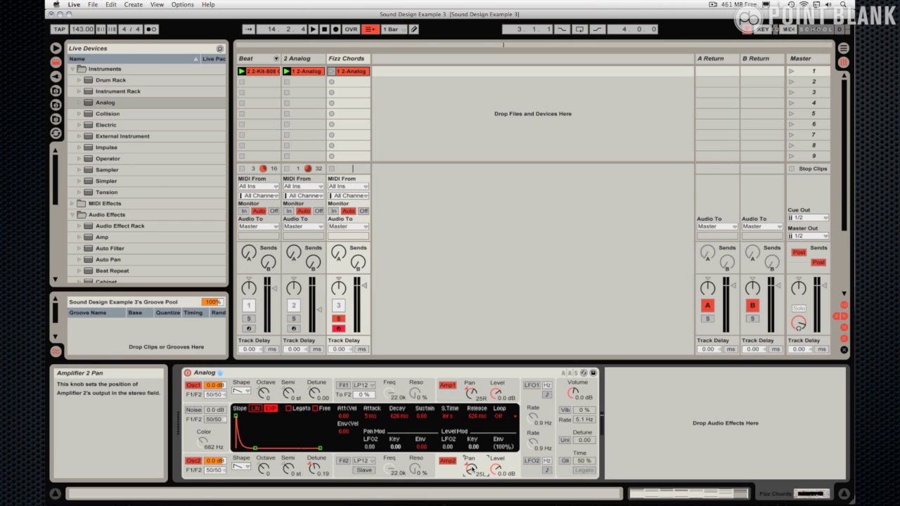
- Set the envelope sustain of Amp 1 and Amp 2 to 1.00, and lower Analog's overall volume to -7.6 dB
left_click(443, 398)
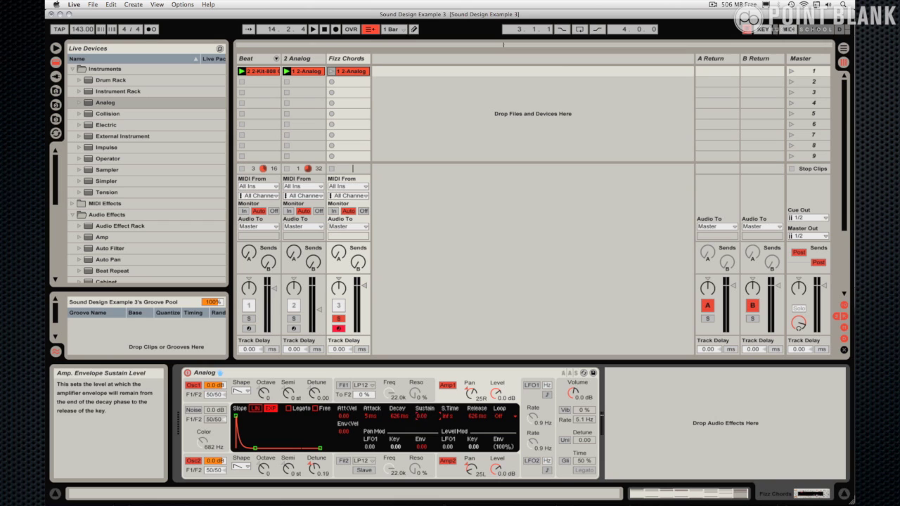
left_click_drag(422, 416, 421, 393)
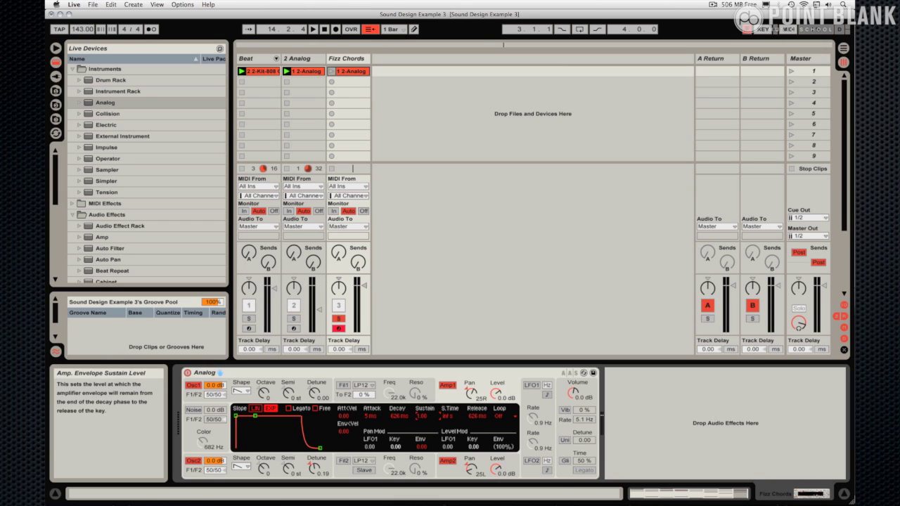
left_click(448, 462)
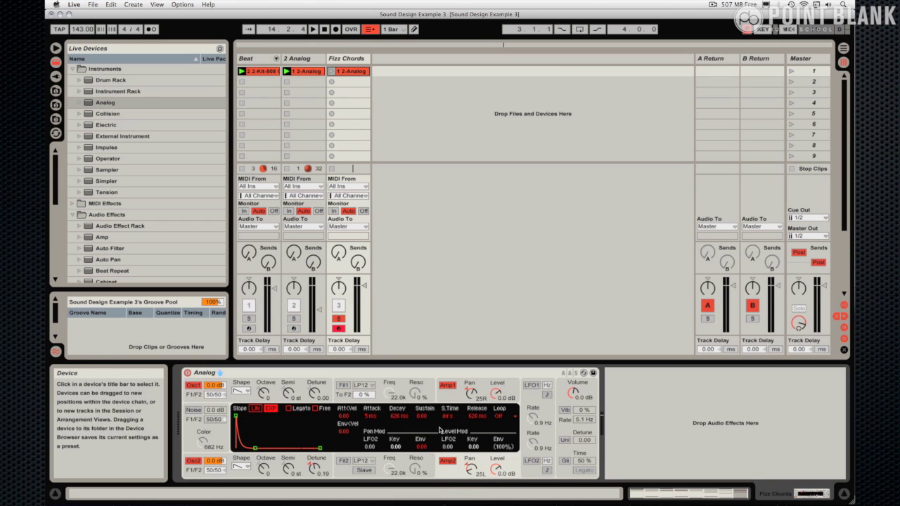
left_click_drag(423, 417, 423, 395)
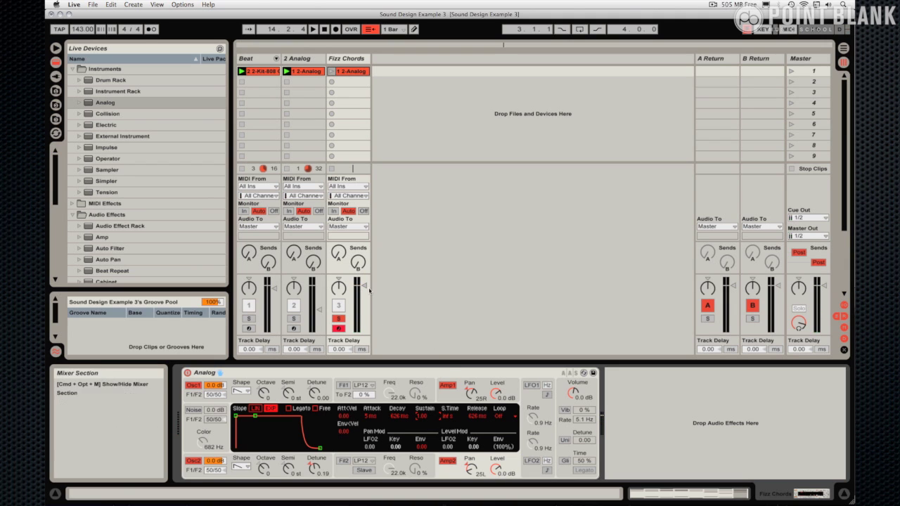
left_click(430, 373)
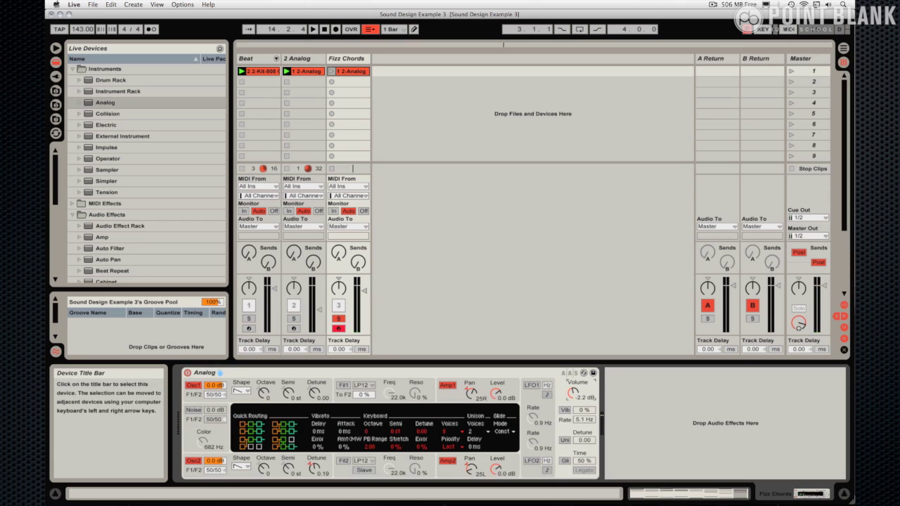
left_click_drag(571, 394, 571, 404)
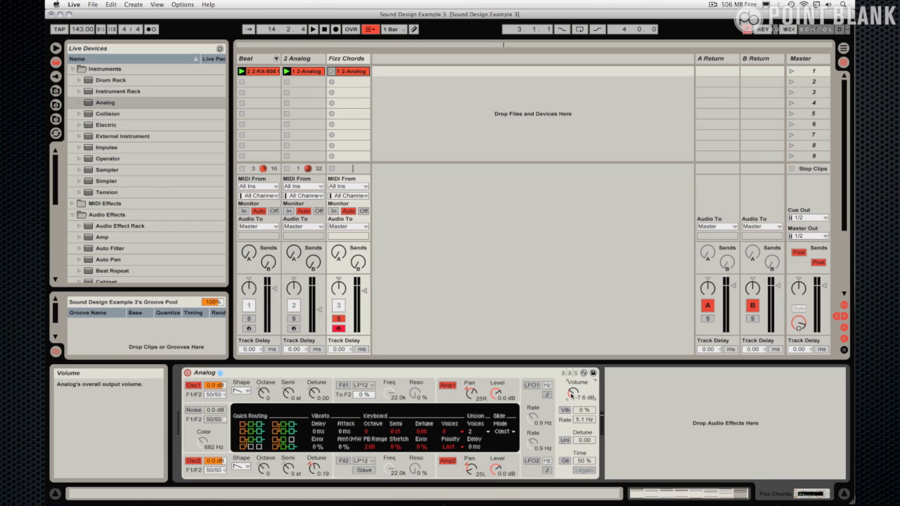
- Enable Filter 1 and lower its cutoff frequency to 974 Hz
left_click(344, 386)
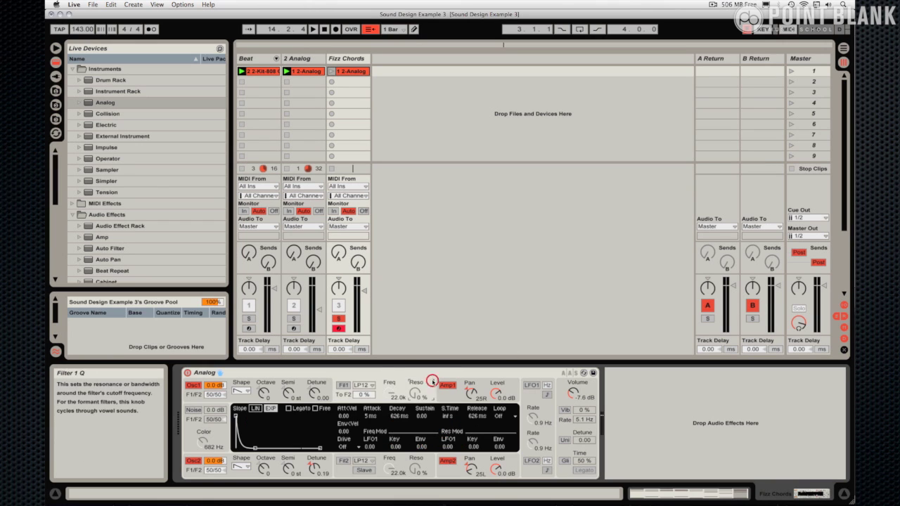
left_click(344, 386)
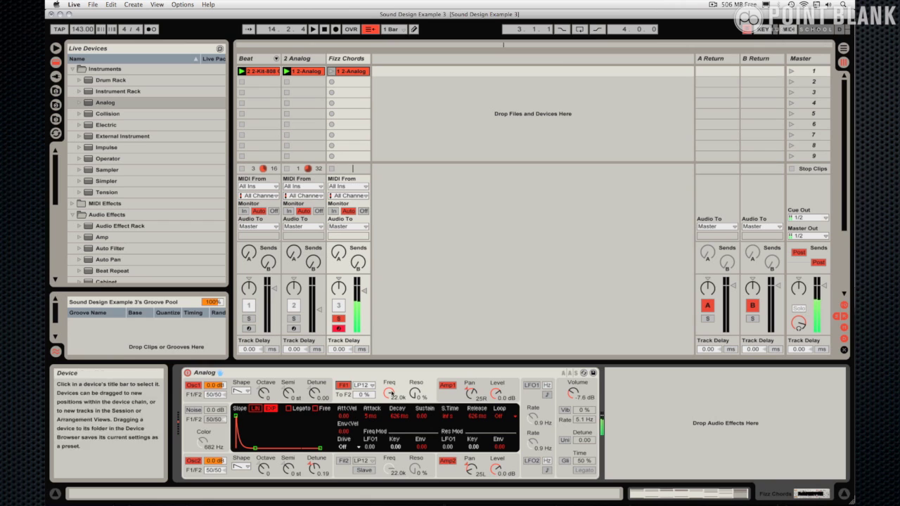
mouse_move(391, 394)
left_mouse_down()
mouse_move(390, 411)
mouse_move(386, 383)
left_mouse_up()
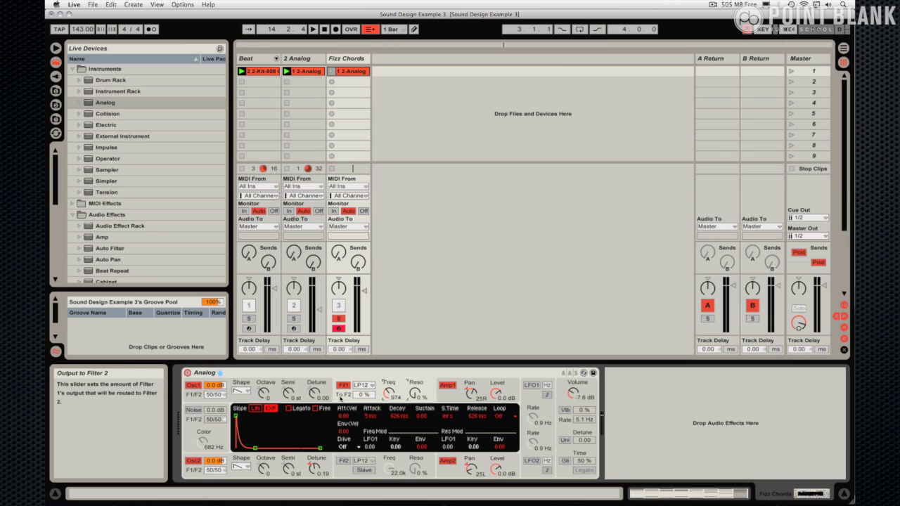
- Route Oscillator 1 entirely to Filter 1 (F1) and Oscillator 2 entirely to Filter 2 (F2)
left_click(214, 395)
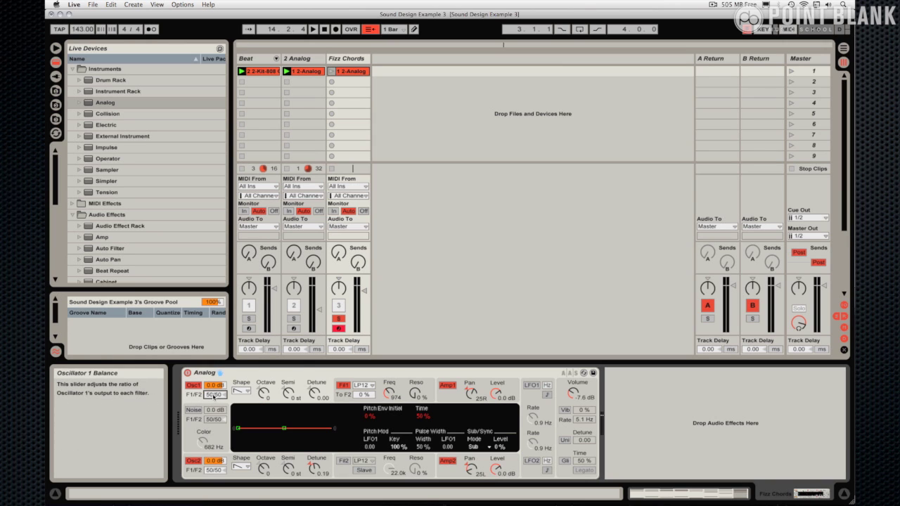
left_click_drag(215, 396, 214, 376)
left_click(213, 471)
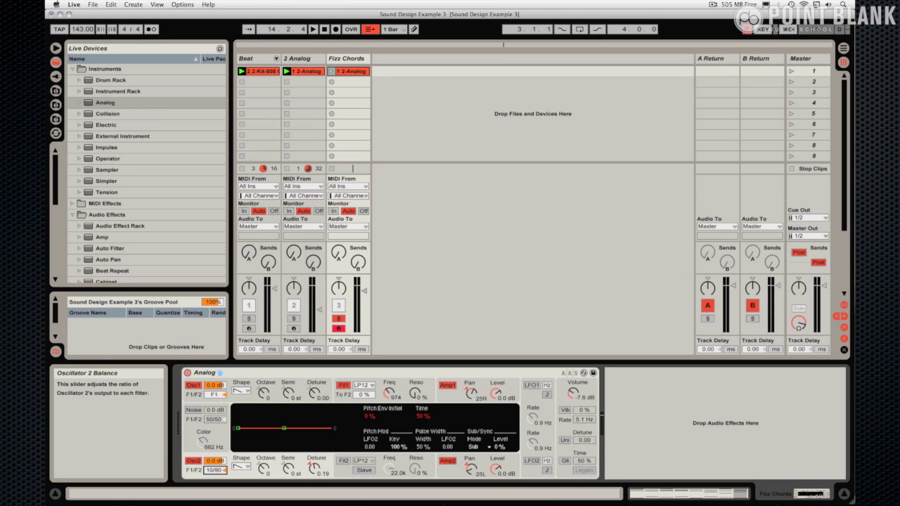
mouse_move(214, 471)
left_mouse_down()
mouse_move(214, 485)
mouse_move(214, 471)
left_mouse_up()
- Enable Filter 2, set its type to LP24 and slave it to Filter 1
left_click(343, 460)
left_click(361, 461)
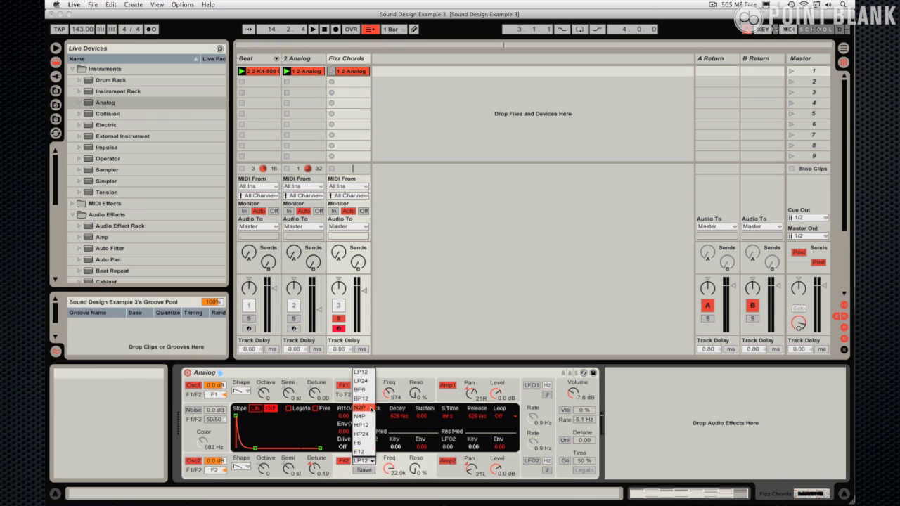
left_click(360, 381)
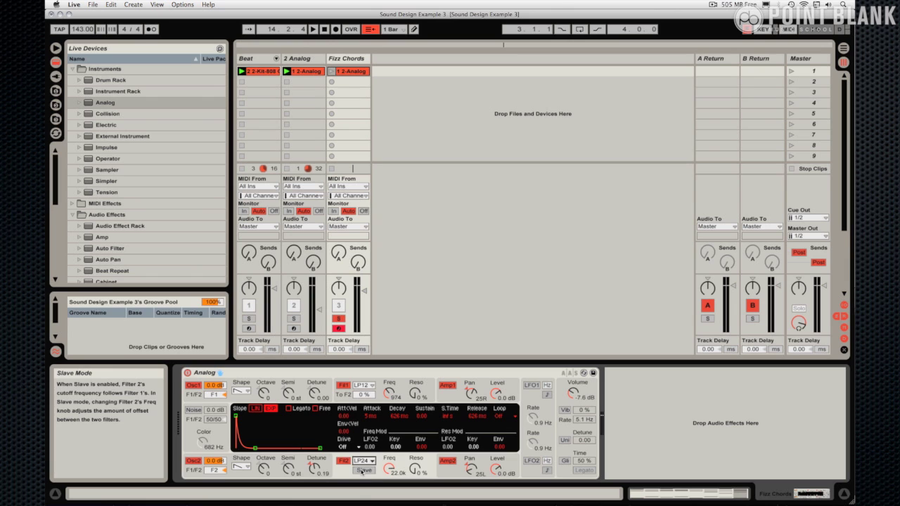
left_click(362, 470)
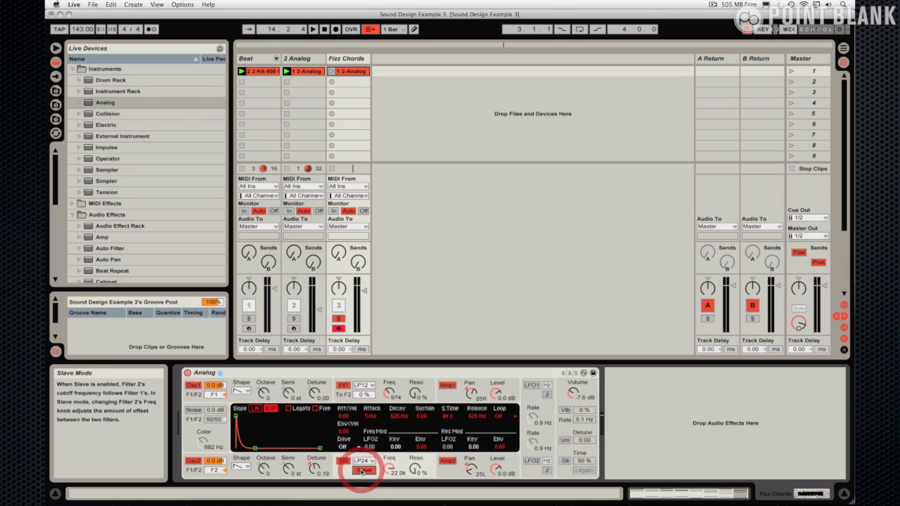
- Set Filter 2's cutoff to 3.6k with 49 % resonance, and Filter 1's cutoff to 640 Hz with 52 % resonance
left_click(433, 387)
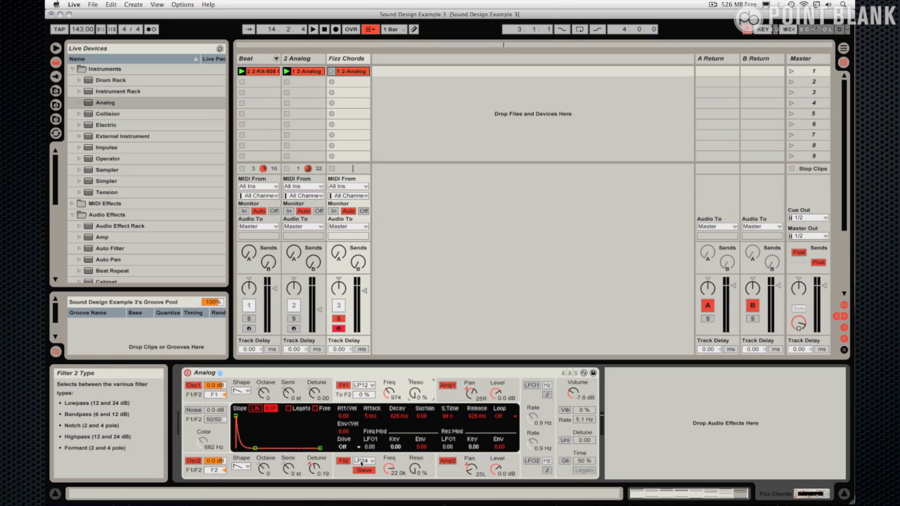
left_click_drag(389, 467, 391, 470)
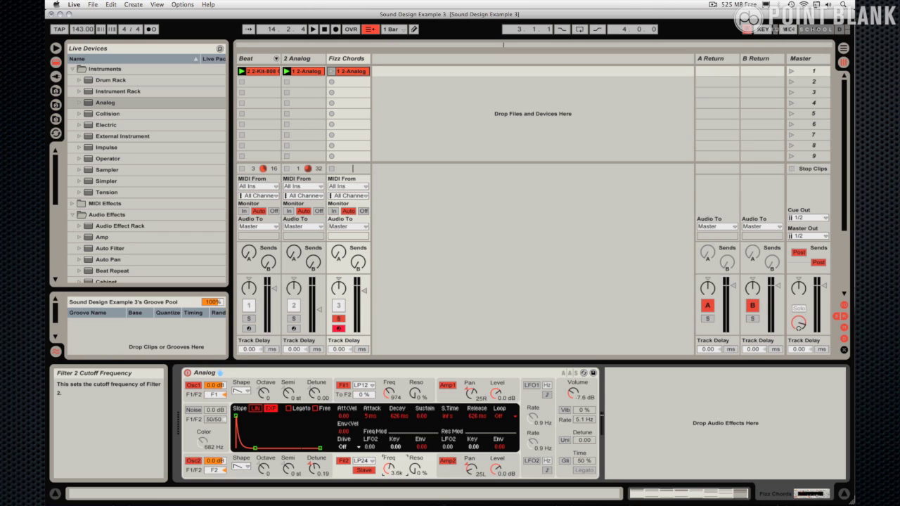
left_click_drag(413, 469, 412, 454)
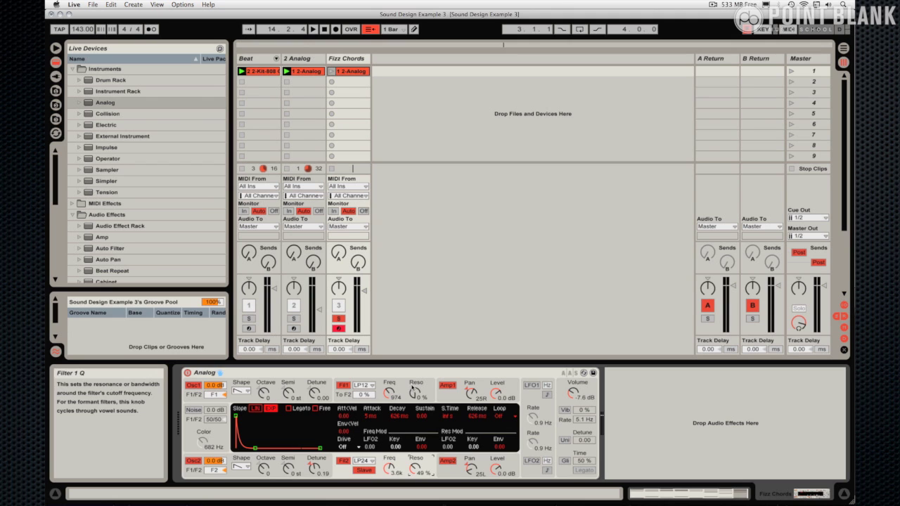
left_click_drag(414, 392, 391, 407)
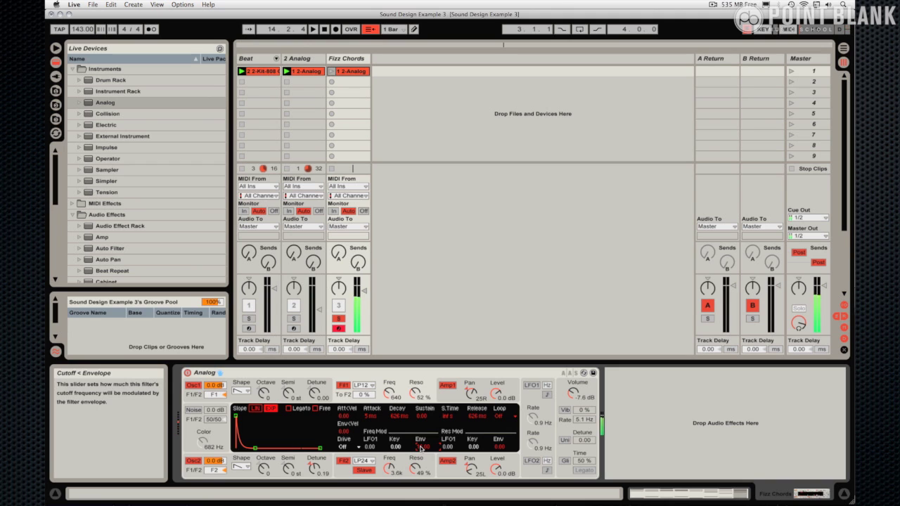
- Set Filter 1's cutoff envelope modulation to 16.00 and lengthen its envelope attack to 15.0 s
left_click_drag(420, 448, 413, 436)
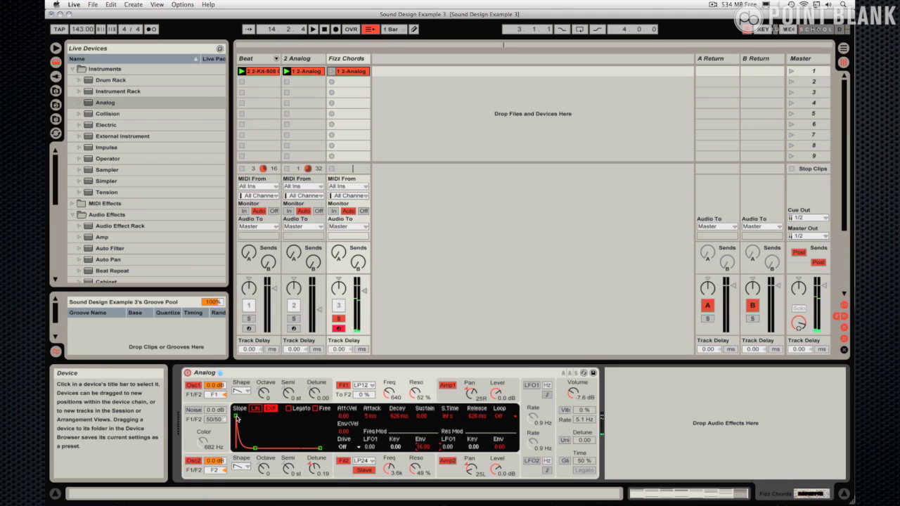
left_click_drag(237, 417, 268, 417)
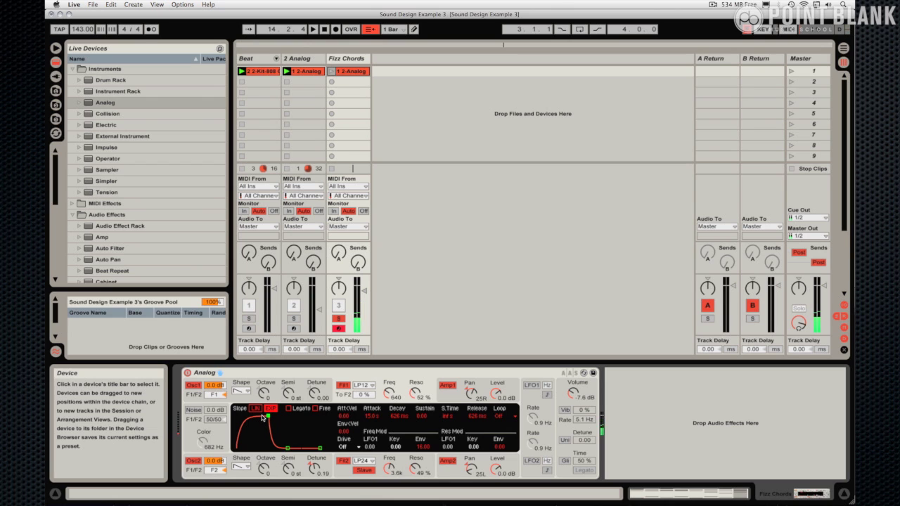
left_click_drag(262, 415, 236, 415)
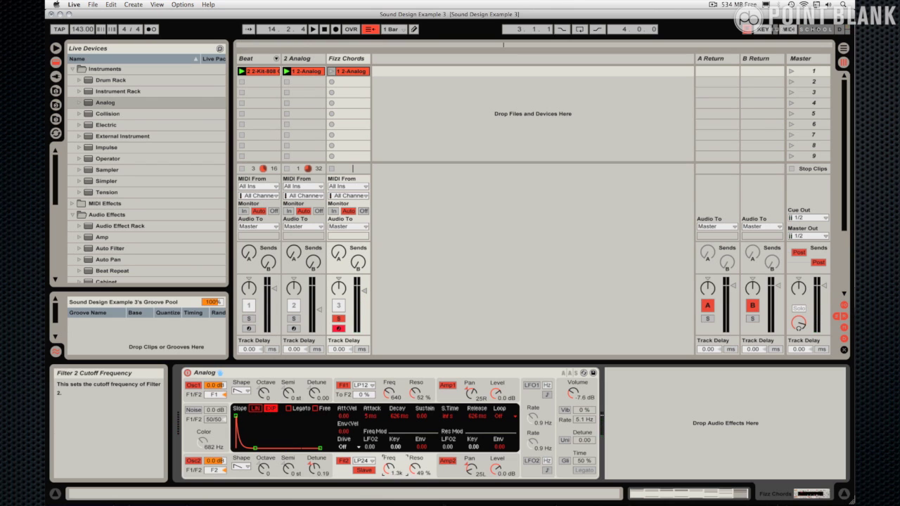
- Set Filter 2's cutoff to 5.1k and turn on LFO 1 with a rate of 11 Hz
left_click_drag(389, 469, 389, 485)
left_click(531, 385)
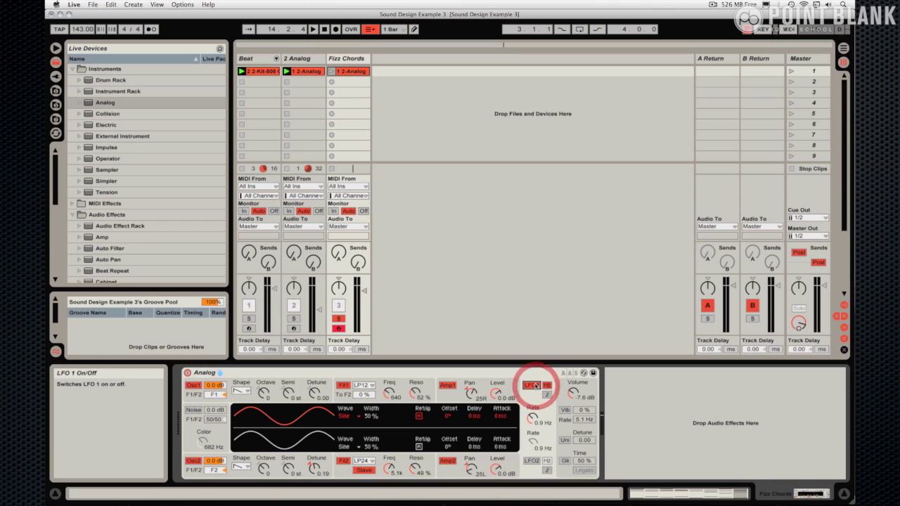
left_click_drag(532, 420, 532, 394)
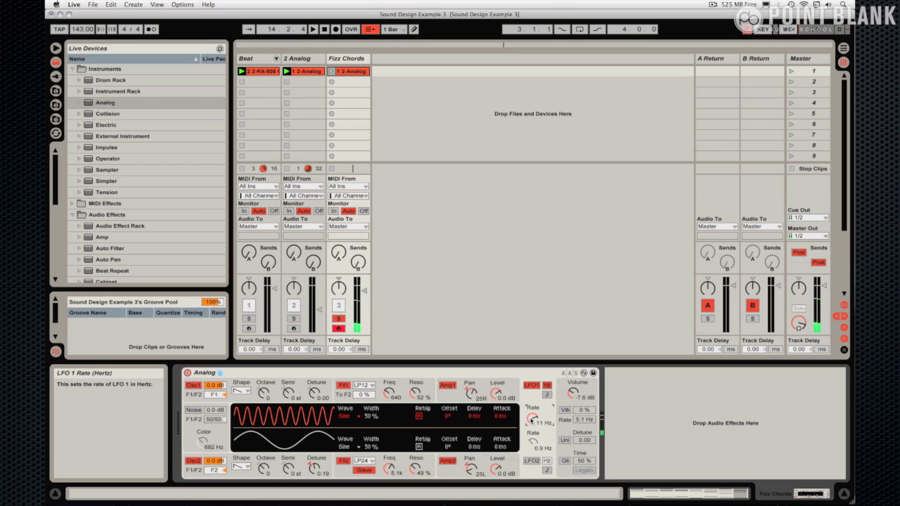
- Set Filter 1's cutoff modulation from LFO 1 to 0.17 and launch the Fizz Chords clip to audition it
left_click(419, 391)
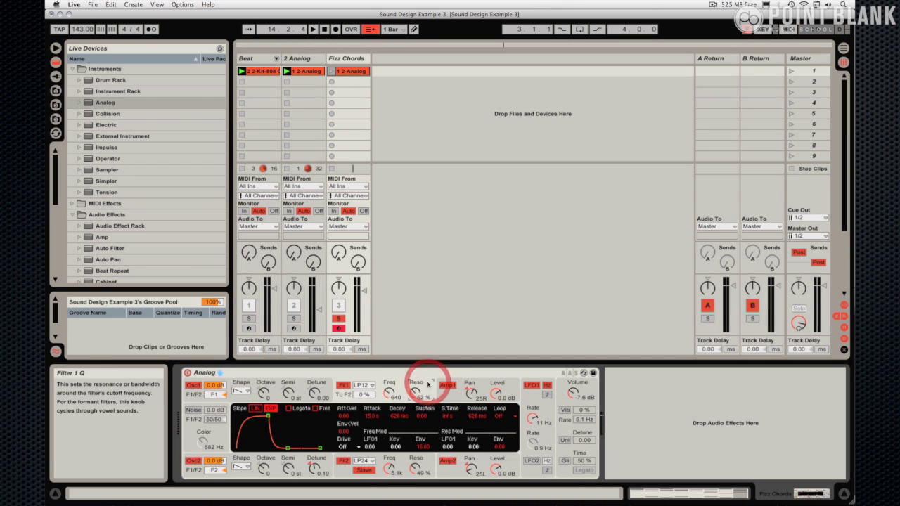
left_click_drag(363, 447, 364, 445)
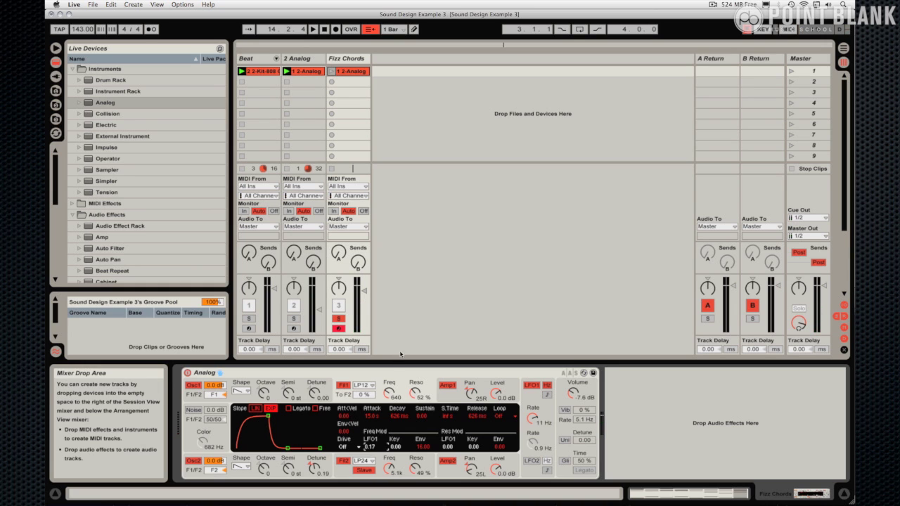
left_click(331, 72)
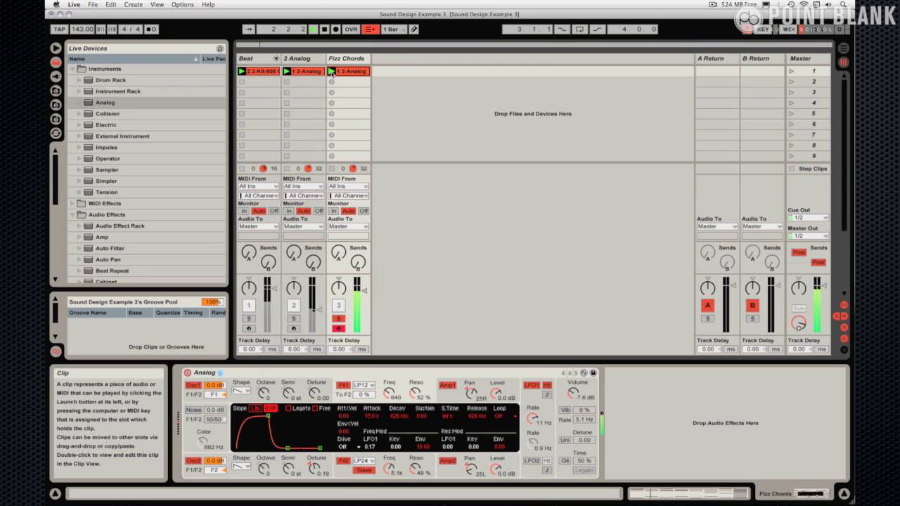
- Lengthen the envelope attack of Amp 1 to 12 ms and of Amp 2 to 16 ms
left_click(447, 385)
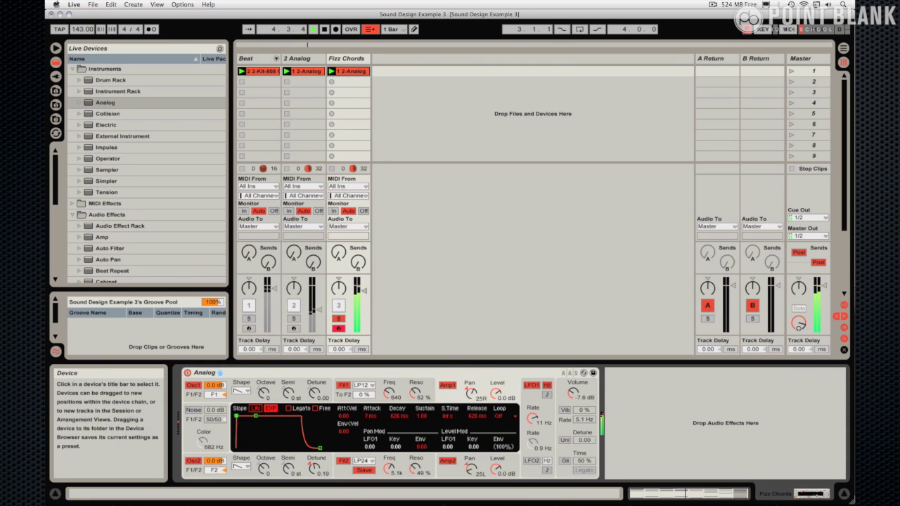
left_click_drag(236, 419, 241, 420)
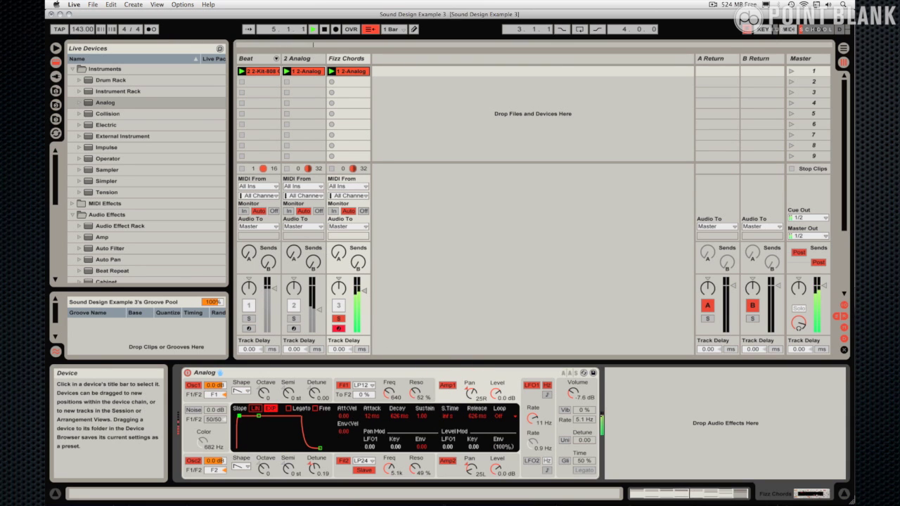
left_click(447, 462)
left_click_drag(237, 419, 240, 418)
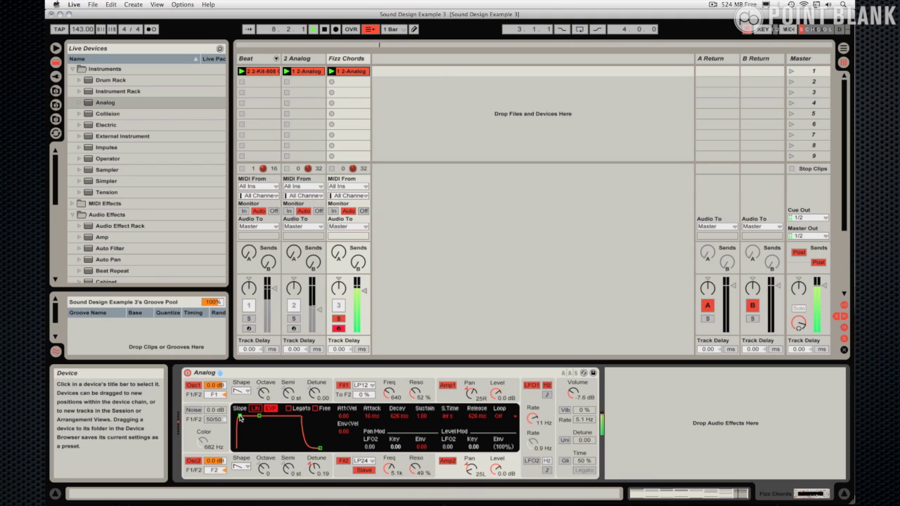
- Unsolo the Fizz Chords track, mute the 2 Analog track and fine-tune the Fizz Chords volume against the beat during playback
left_click(337, 320)
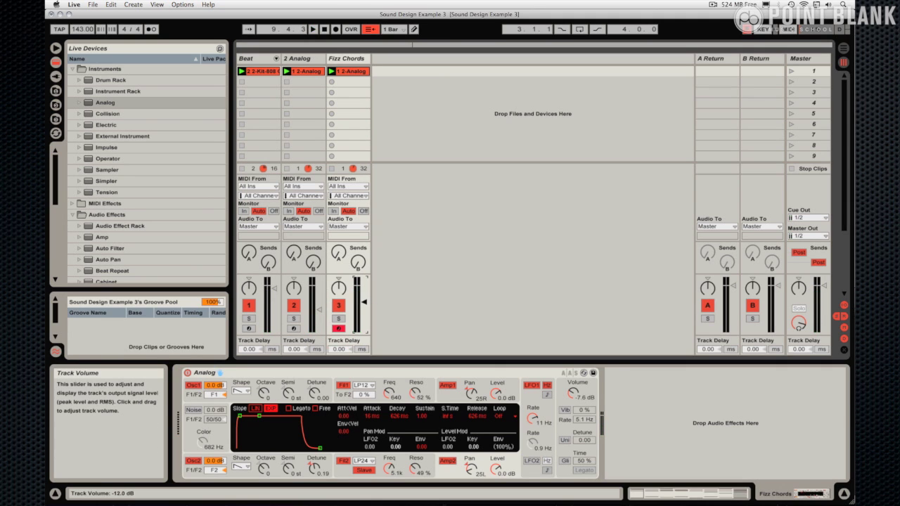
left_click(294, 305)
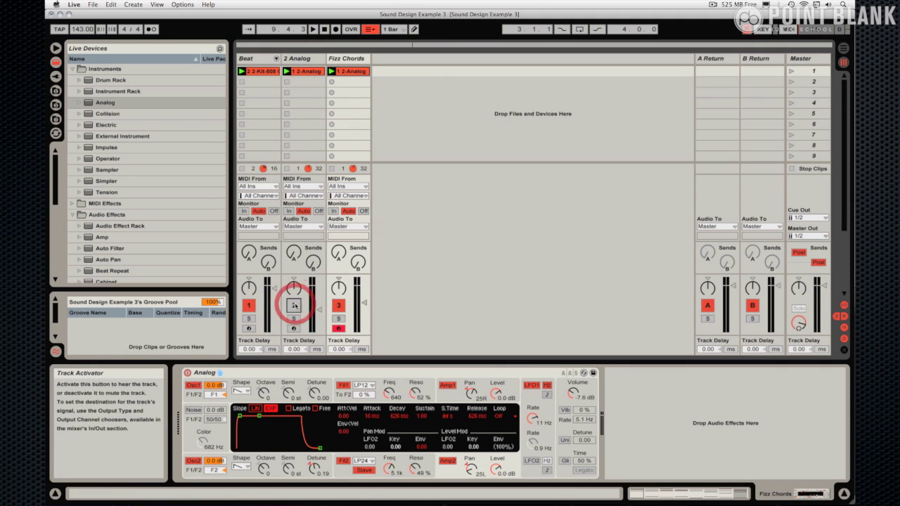
key("space")
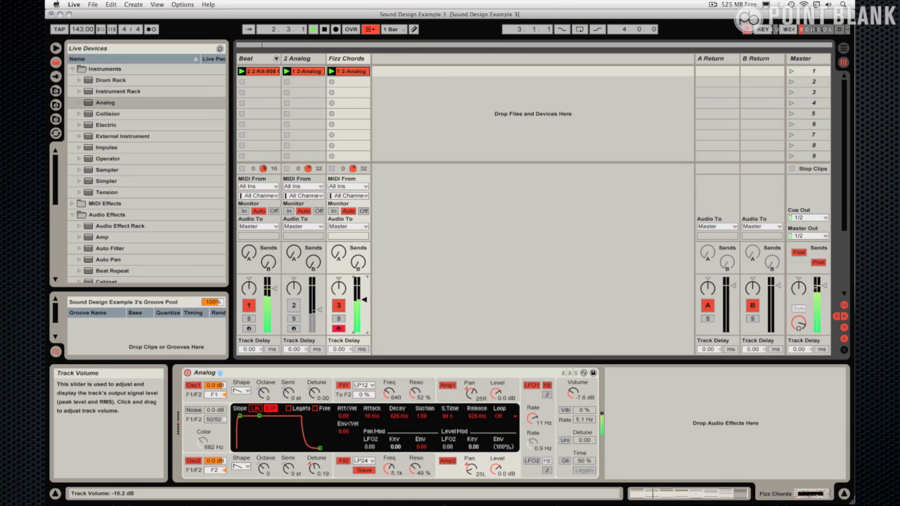
left_click_drag(363, 298, 364, 297)
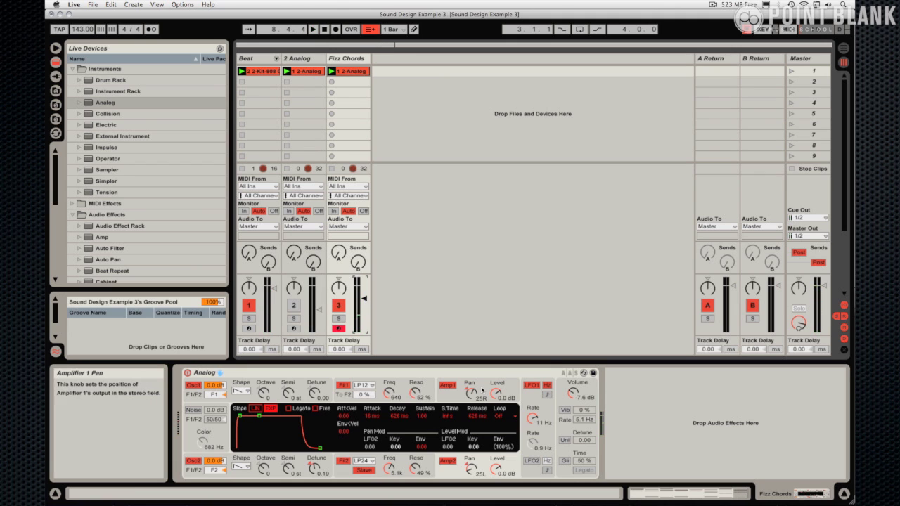
- Save the Analog settings as a preset named DJL Fizz Chords
left_click(592, 374)
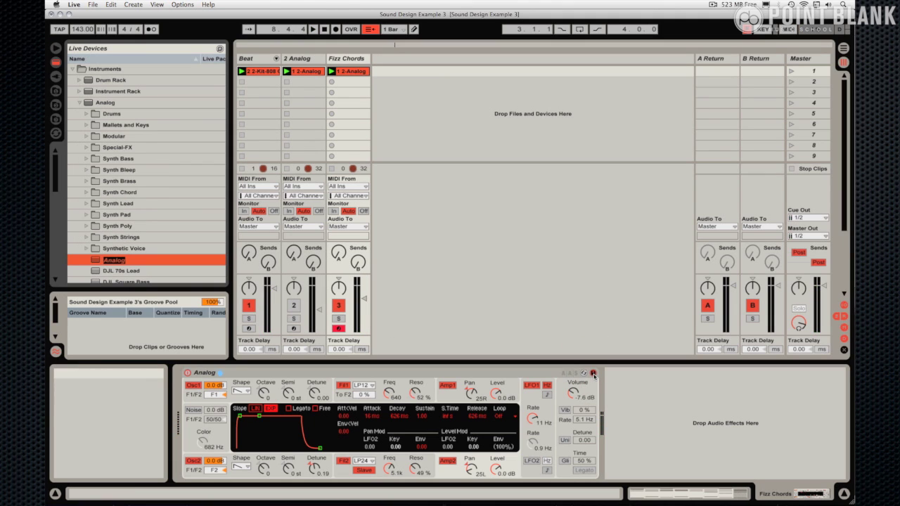
type("DJL Fizz Chords")
key("Return")
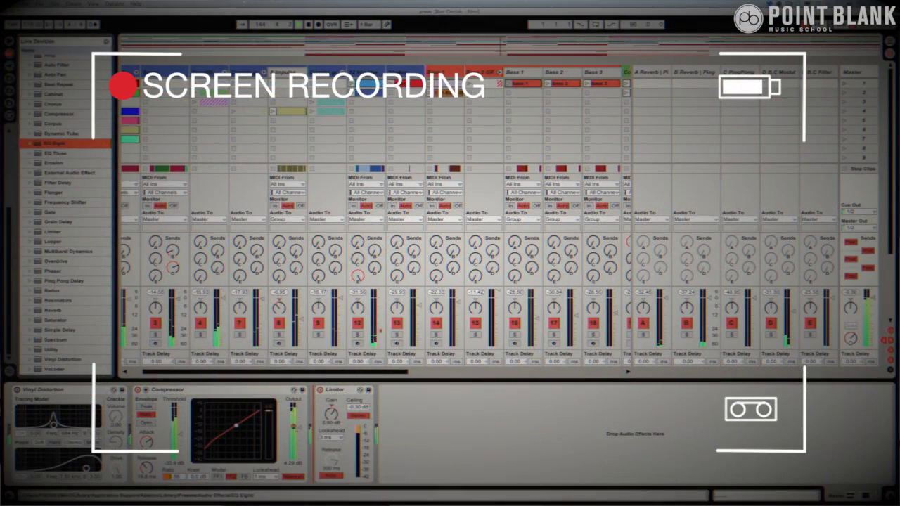
- Insert an EQ Eight between the Compressor and Limiter, with a slight boost on band 1 and a gentle cut on band 2
key("Return")
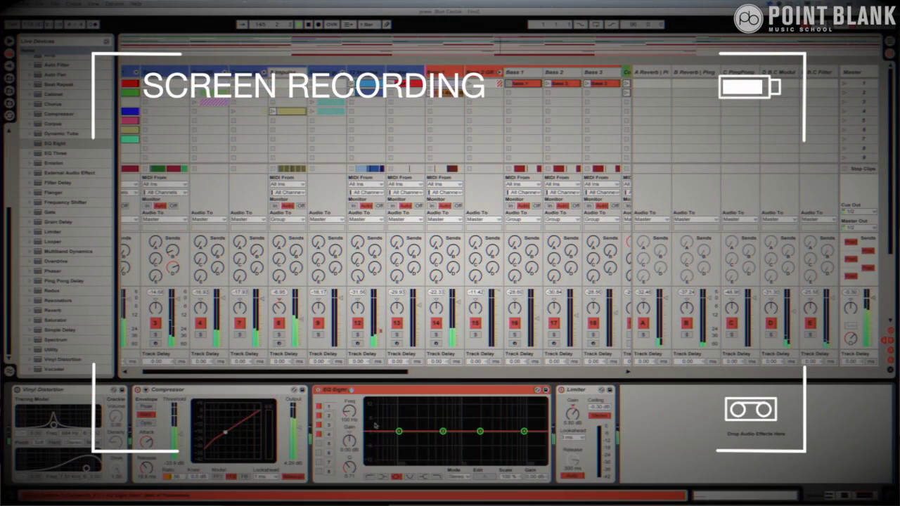
left_click_drag(431, 436, 388, 429)
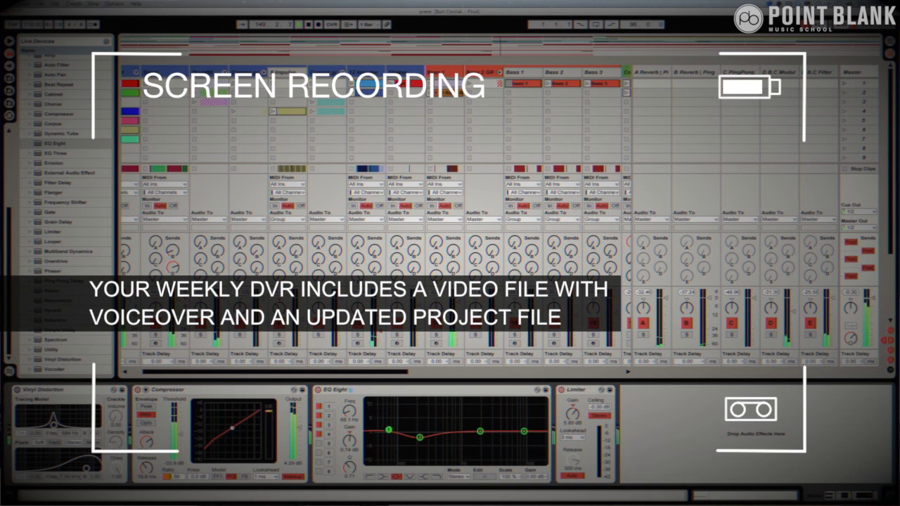
left_click(524, 431)
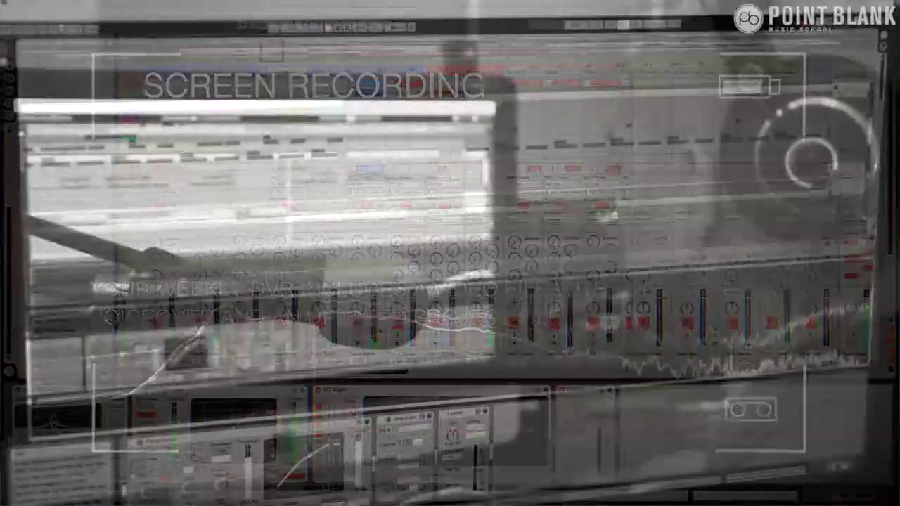